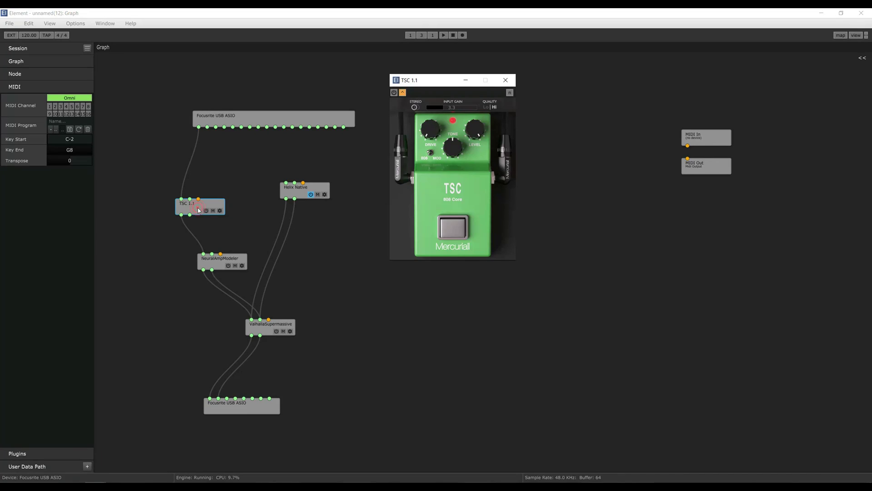
Open the NeuralAmpModeler and ValhallaSupermassive plugin windows and spread the windows and the ValhallaSupermassive node so they do not overlap.
double_click(217, 267)
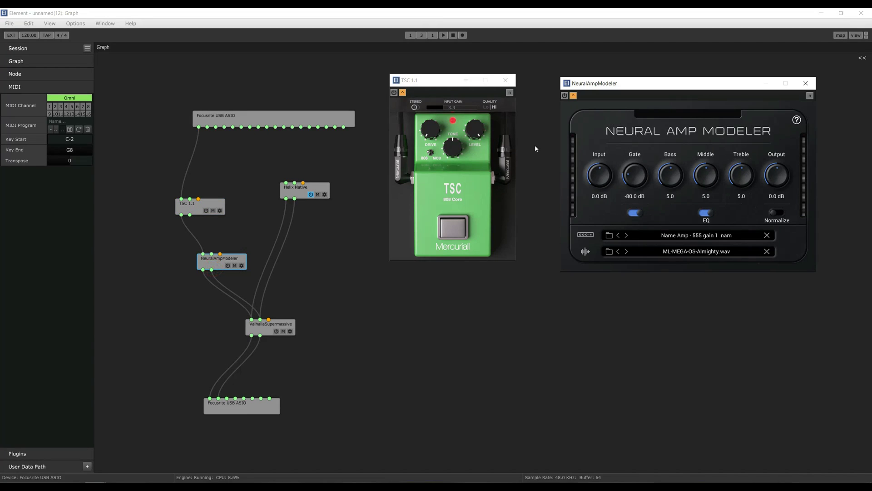
double_click(270, 334)
left_click_drag(620, 265, 404, 256)
left_click_drag(432, 80, 386, 58)
left_click_drag(272, 326, 211, 324)
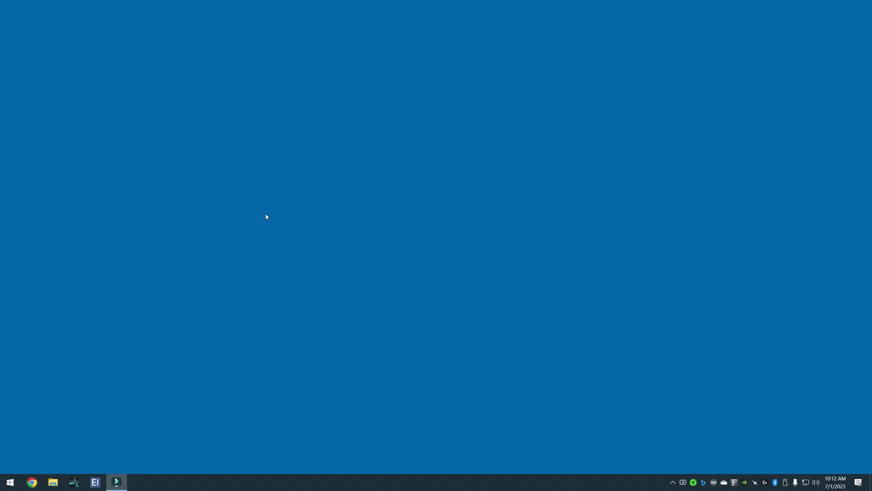
Launch the standalone NeuralAmpModeler application and move its window slightly higher on the desktop.
key("super")
type("neural")
key("Return")
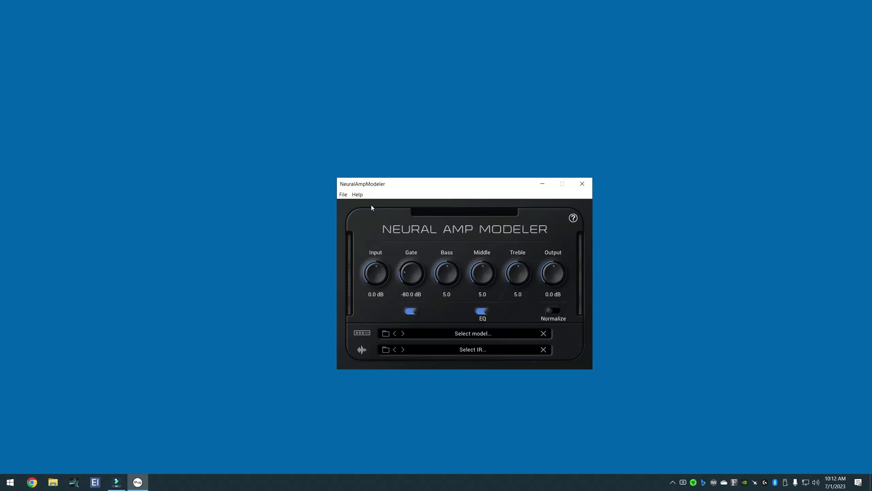
left_click_drag(438, 186, 431, 159)
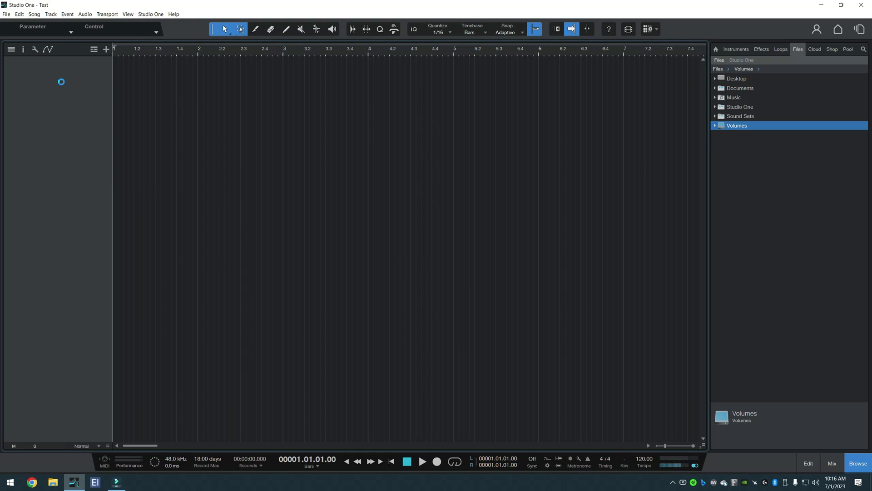
In the Studio One song Test, add an audio track and insert Steven Atkinson's NeuralAmpModeler on it.
right_click(62, 82)
left_click(86, 99)
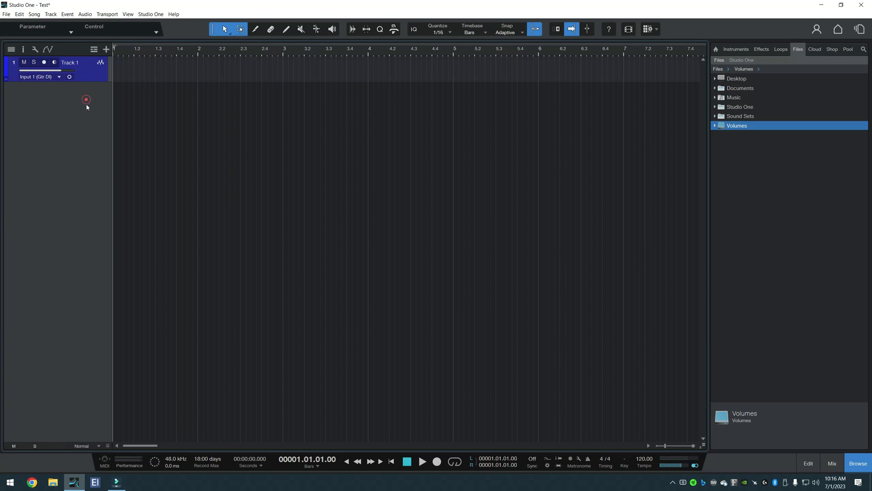
left_click(23, 49)
left_click(85, 237)
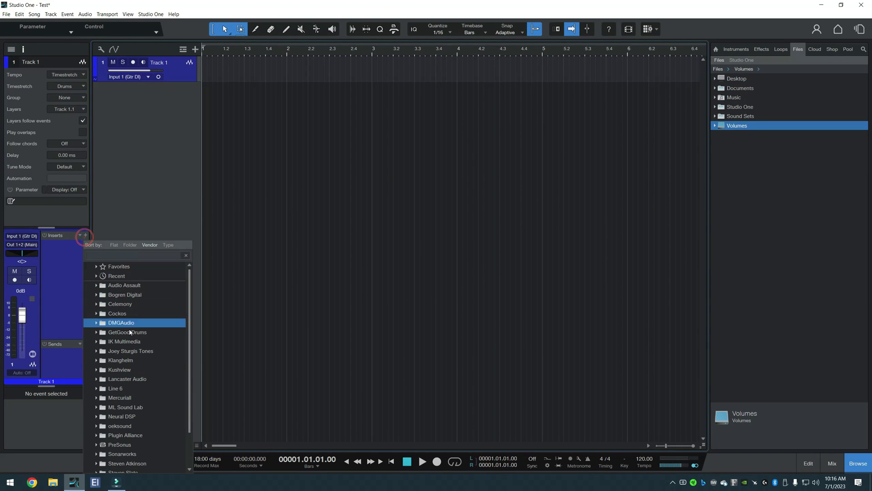
left_click(130, 463)
left_click(134, 468)
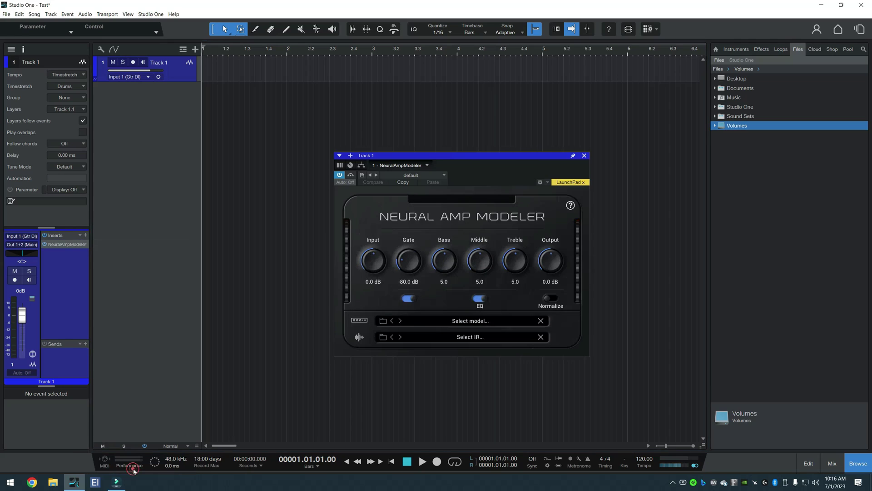
left_click_drag(481, 153, 446, 140)
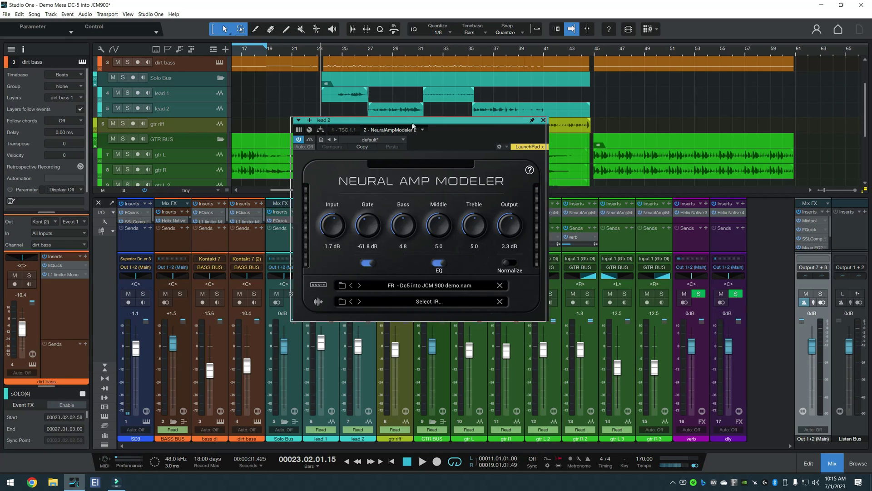
In the Demo Mesa DC-5 into JCM900 song, view the gtr L track's NeuralAmpModeler beside the lead 2 track's plugin window.
left_click_drag(415, 126, 215, 158)
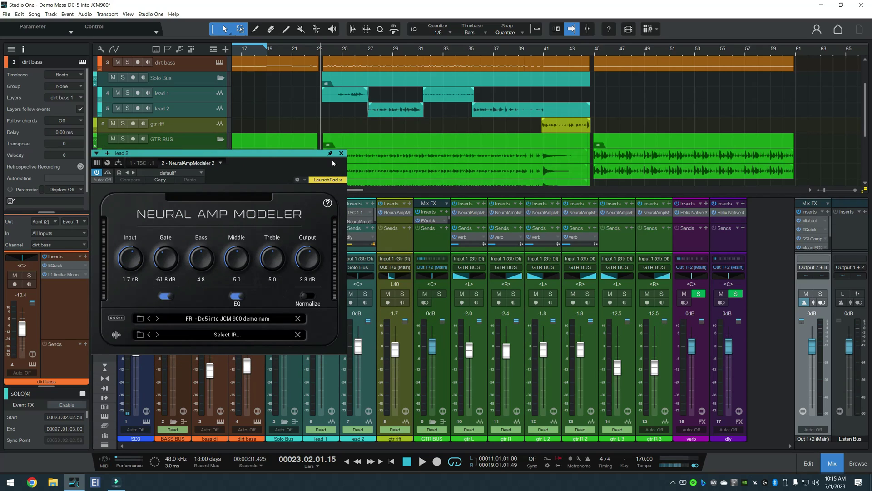
left_click(468, 212)
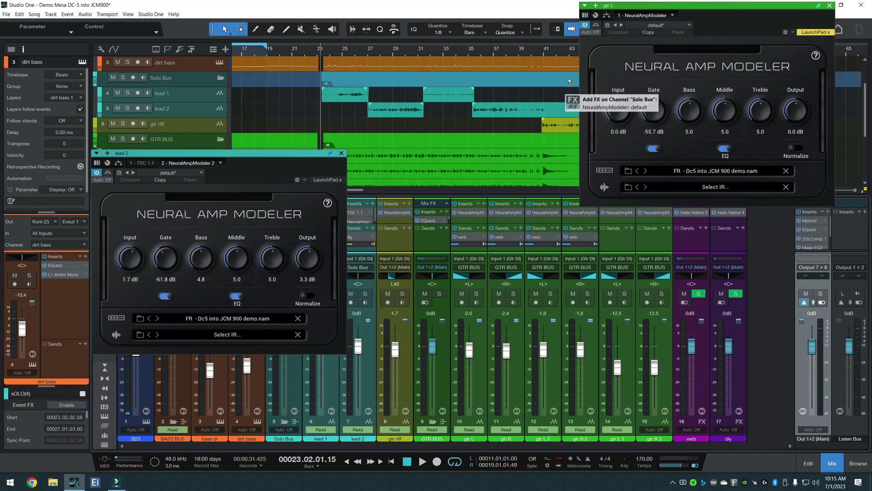
left_click_drag(673, 8, 516, 142)
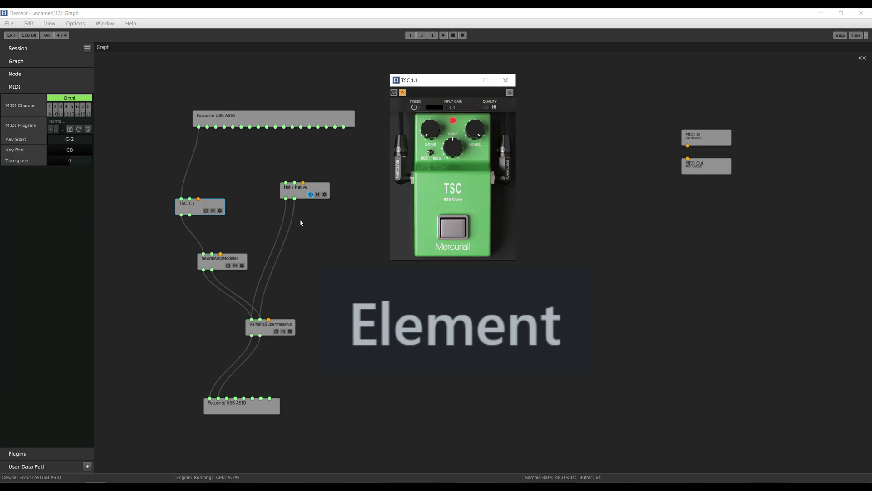
In Element, open the NeuralAmpModeler and ValhallaSupermassive editors and arrange them around the TSC 1.1 pedal window.
double_click(212, 267)
double_click(269, 328)
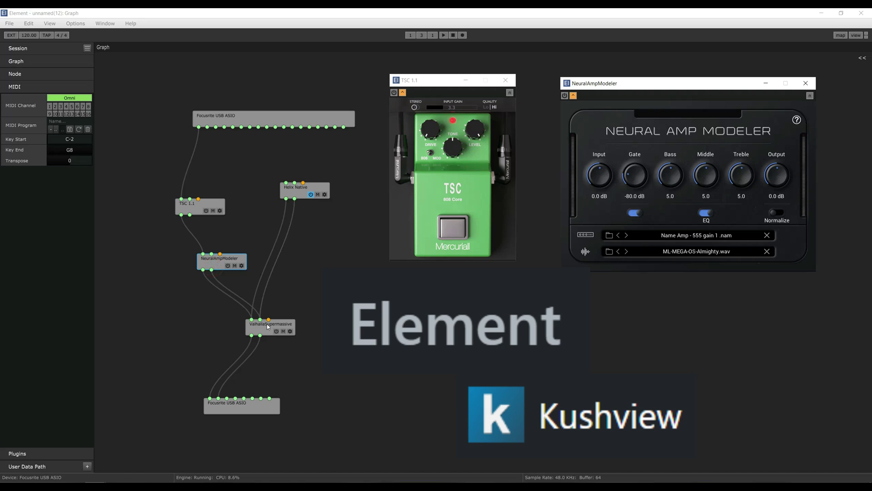
left_click_drag(619, 265, 401, 252)
left_click_drag(440, 81, 392, 58)
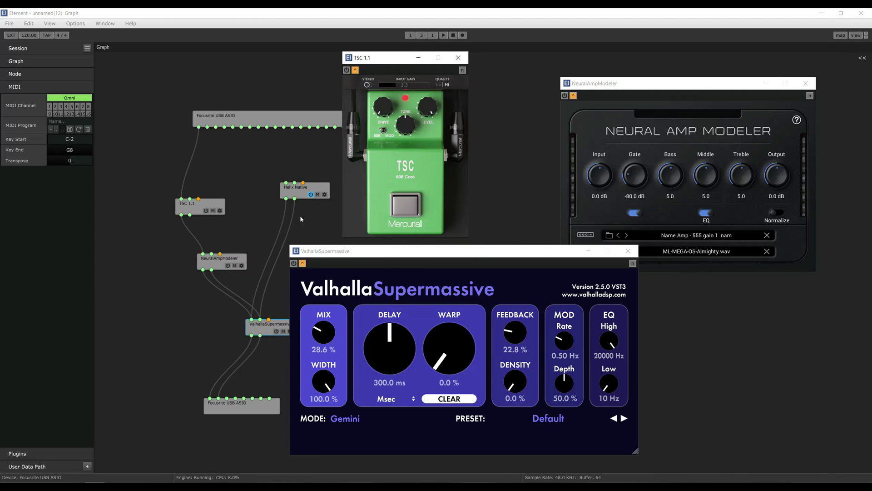
Move the ValhallaSupermassive node below NeuralAmpModeler and shift the Helix Native node slightly away from the main signal chain.
left_click_drag(270, 332, 210, 329)
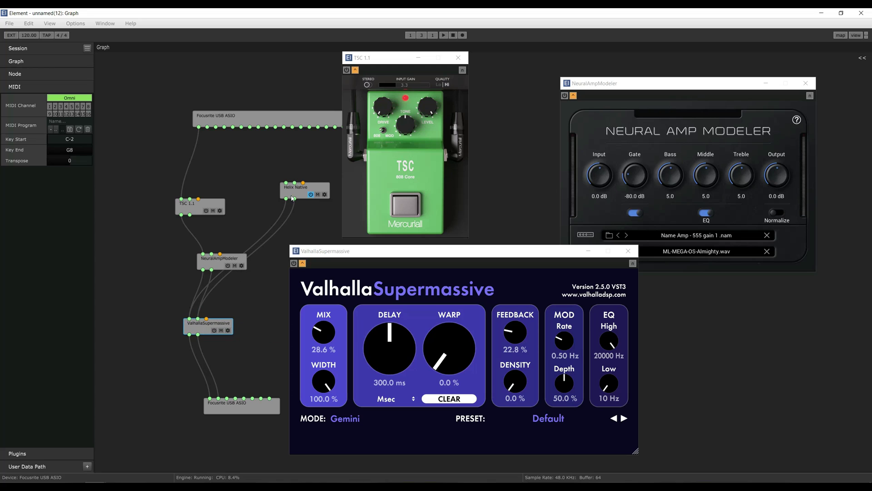
left_click_drag(295, 190, 307, 190)
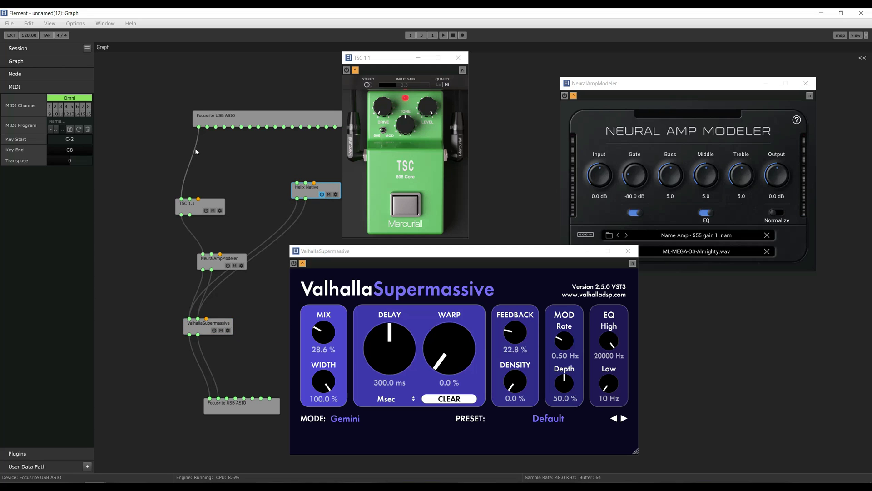
left_click_drag(195, 148, 255, 162)
left_click_drag(201, 129, 195, 122)
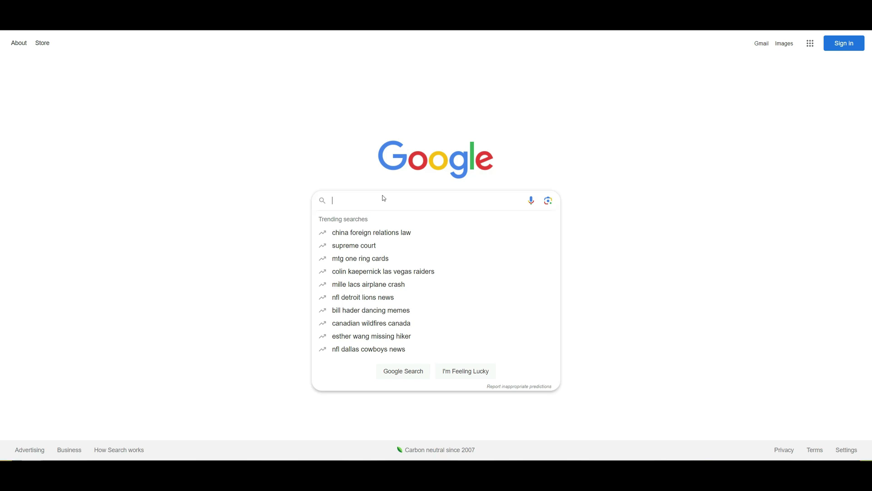
Search Google for "element kushview".
type("element jk")
key("BackSpace")
key("BackSpace")
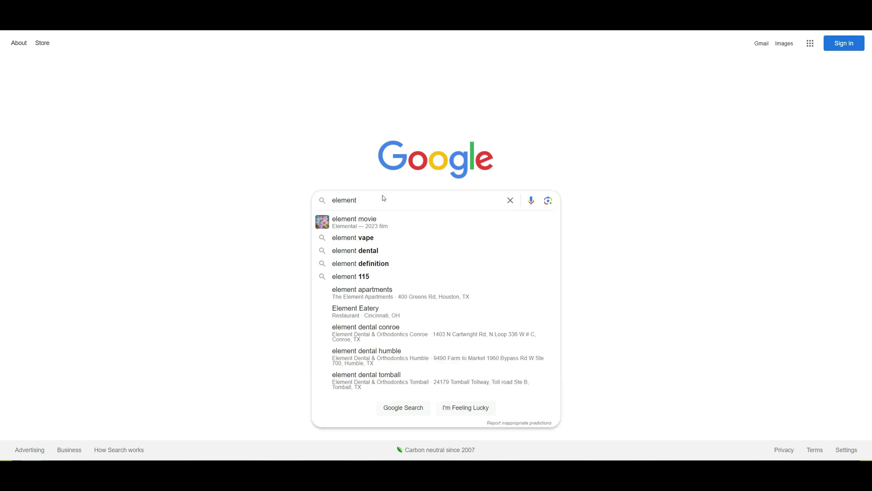
type("kushview")
key("Return")
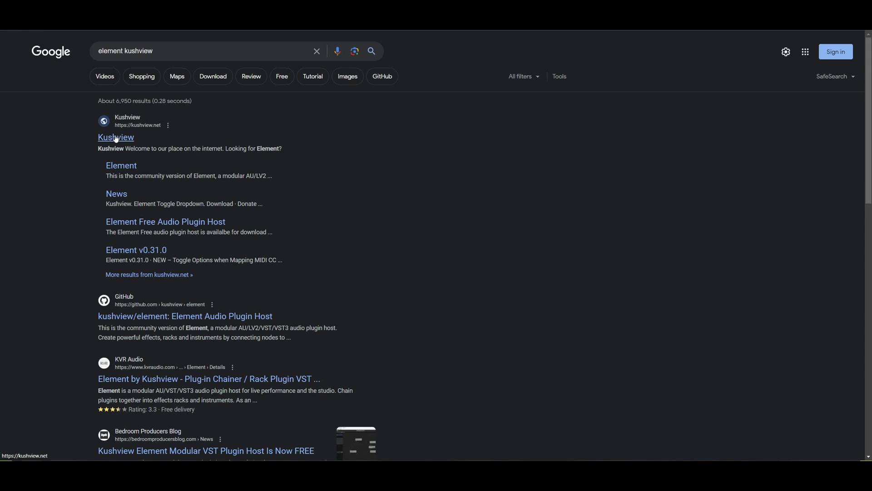
Download the Element Windows 64bit v0.46.6 installer from the Kushview download page and save it.
left_click(112, 165)
left_click(37, 79)
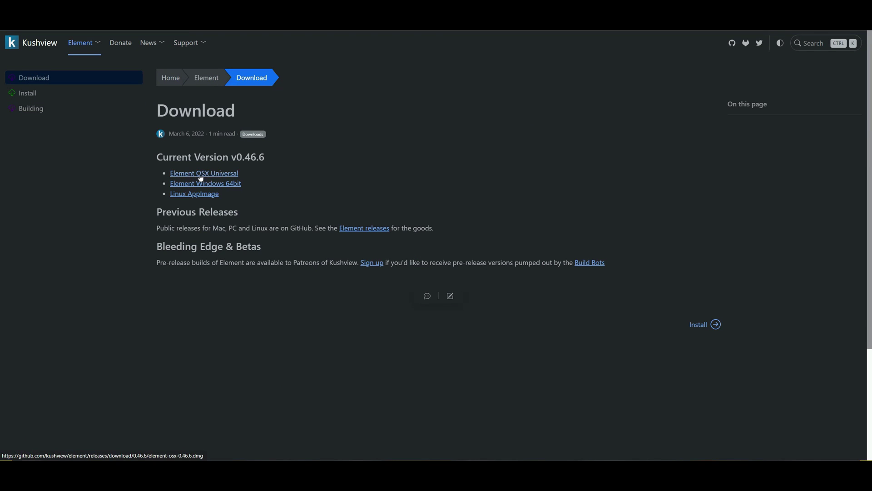
left_click(210, 184)
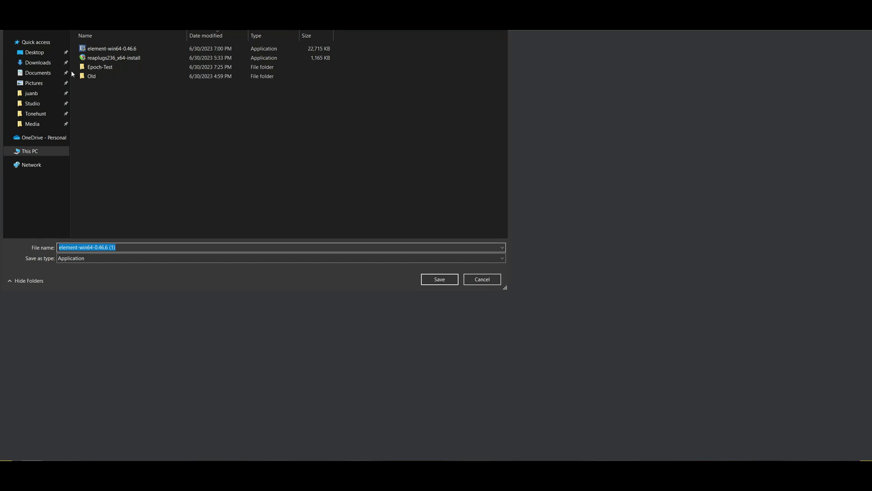
left_click(440, 279)
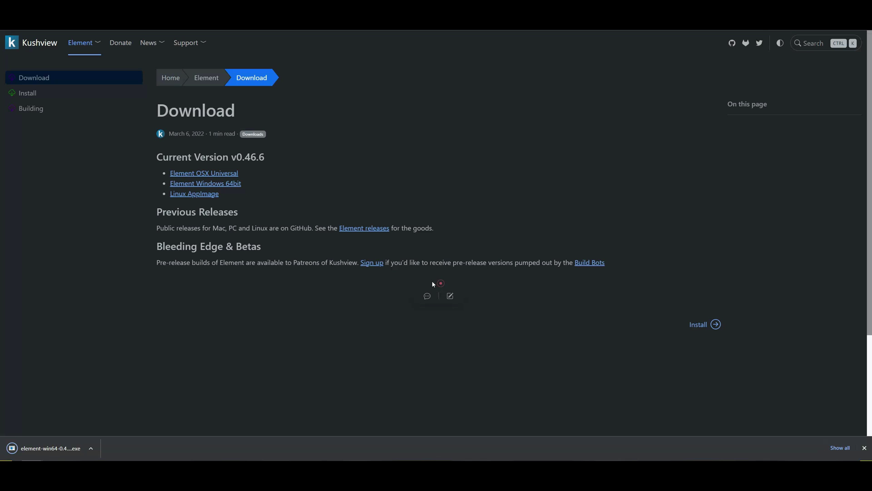
Run the downloaded Element installer, keeping the VST2 folder C:\Program Files\VstPlugins and all components selected.
left_click(50, 448)
left_click(483, 295)
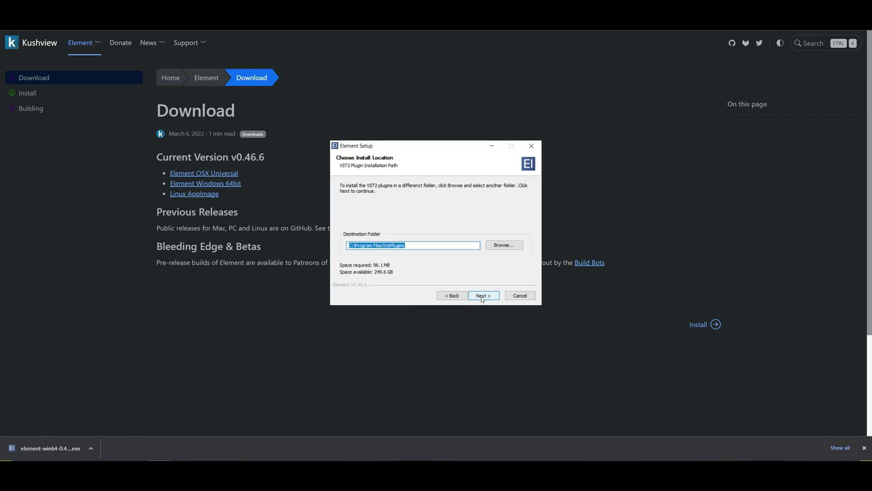
left_click(483, 296)
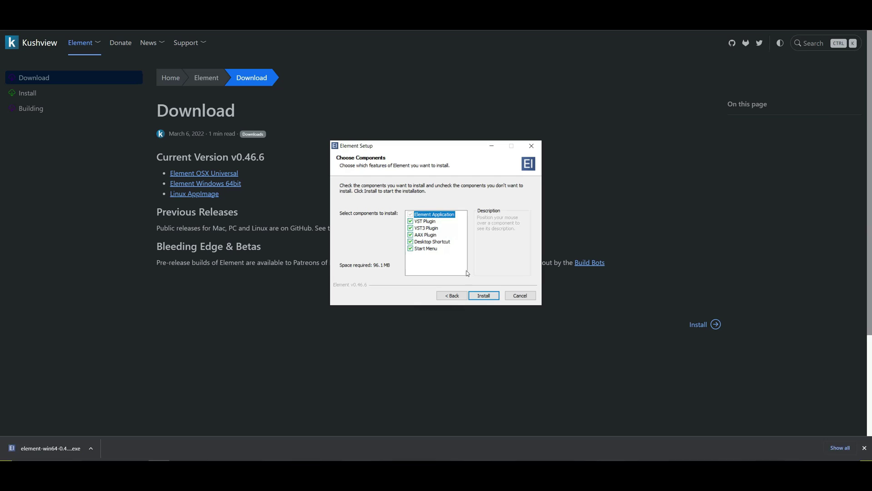
left_click(472, 295)
left_click(472, 296)
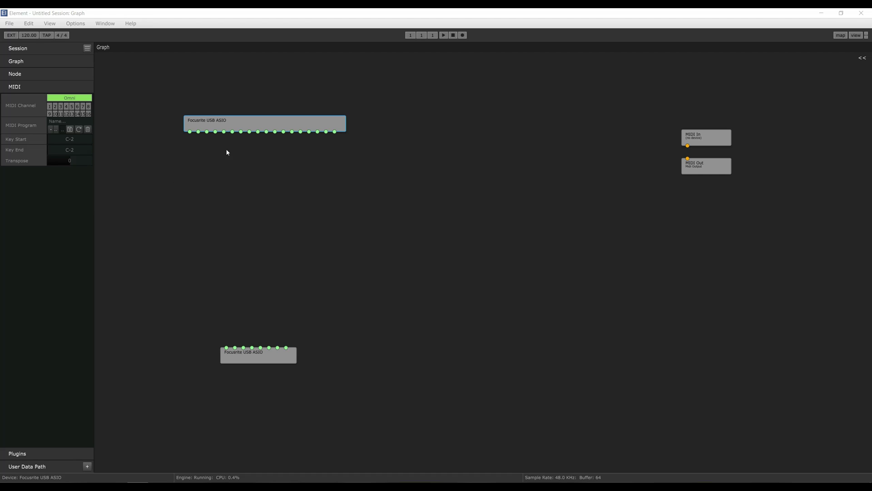
Reposition the Focusrite USB ASIO input and output nodes, leaving room between them for plugins.
left_click_drag(254, 123, 216, 134)
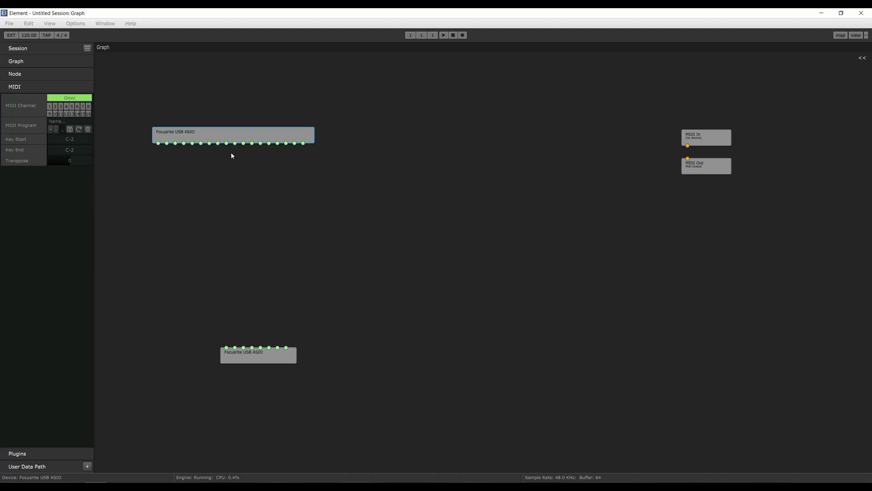
left_click_drag(241, 362, 231, 336)
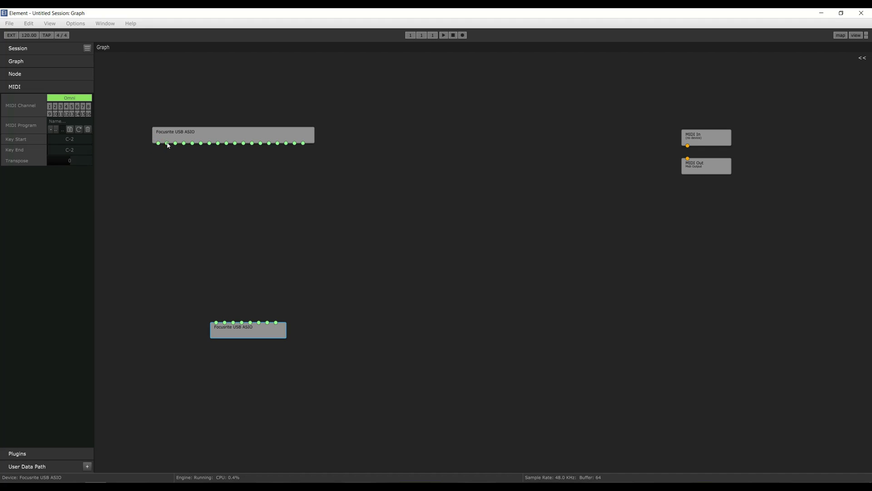
left_click(217, 323)
left_click(234, 323)
left_click_drag(204, 134, 230, 112)
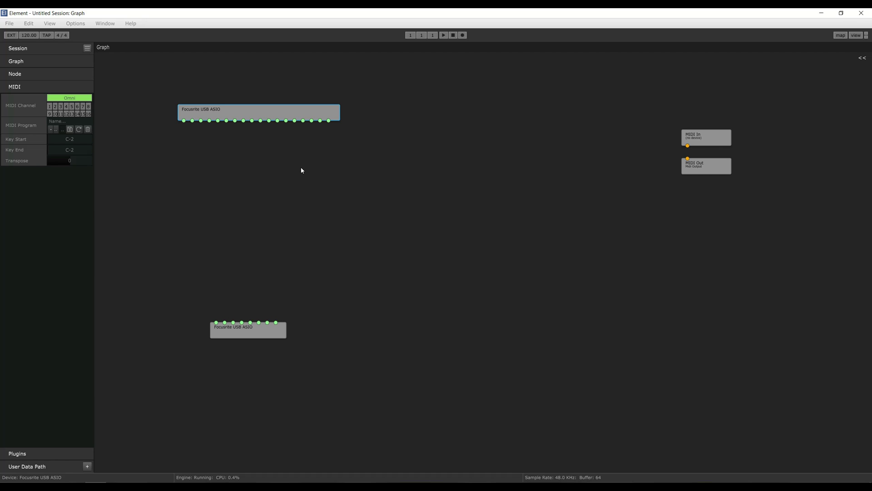
left_click_drag(221, 106, 236, 112)
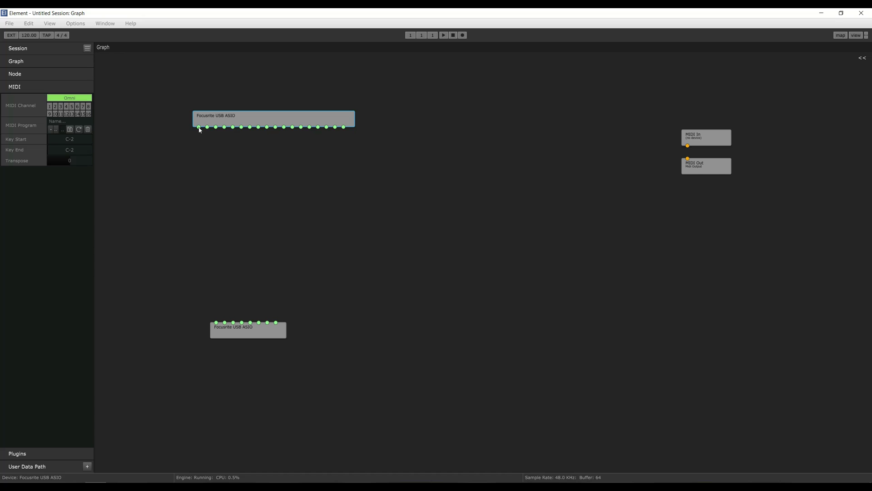
left_click_drag(200, 142, 199, 133)
left_click_drag(199, 127, 199, 132)
left_click_drag(203, 178, 218, 326)
double_click(209, 225)
Choose Focusrite USB ASIO as the audio device.
left_click(76, 25)
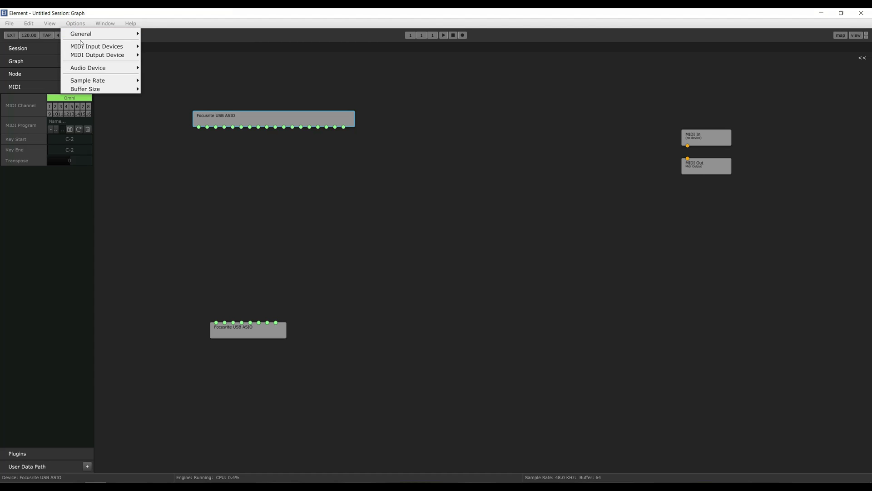
mouse_move(83, 70)
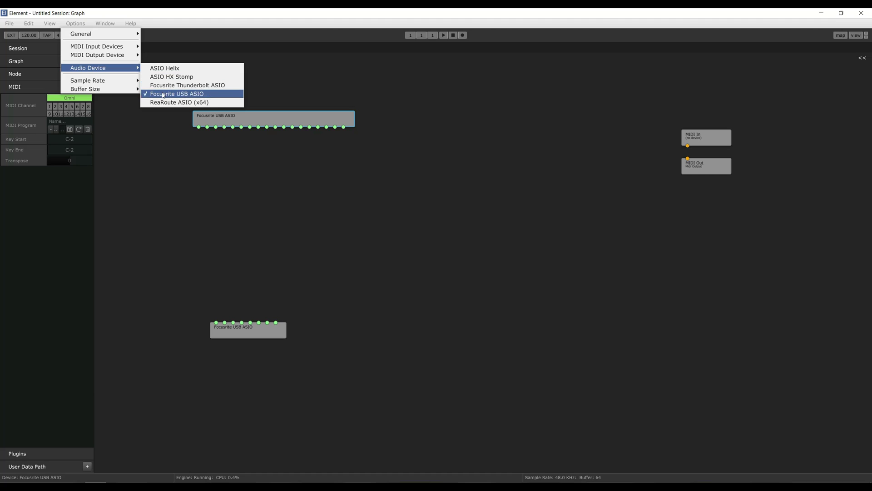
left_click(202, 94)
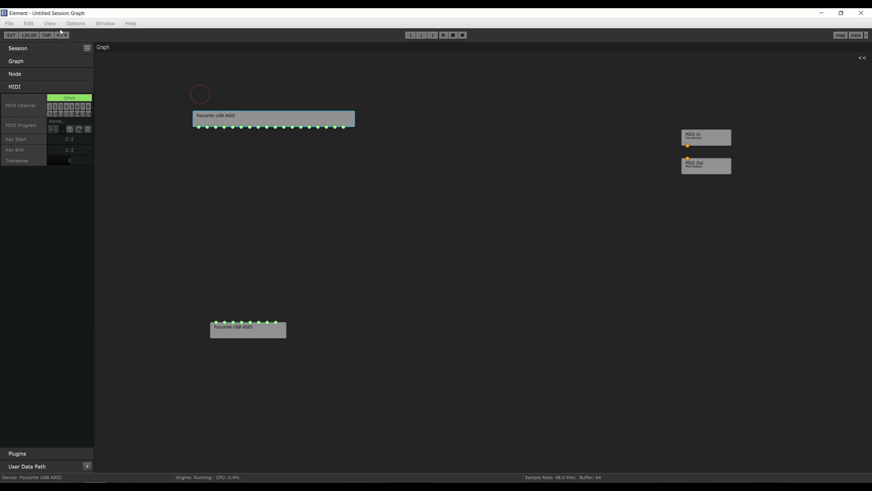
Set the audio sample rate to 48000 and the buffer size to 64.
left_click(76, 24)
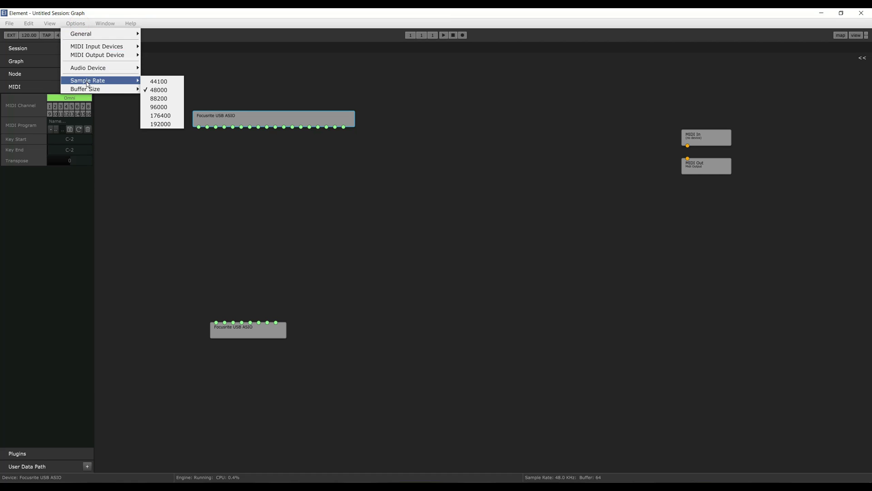
left_click(164, 93)
left_click(77, 23)
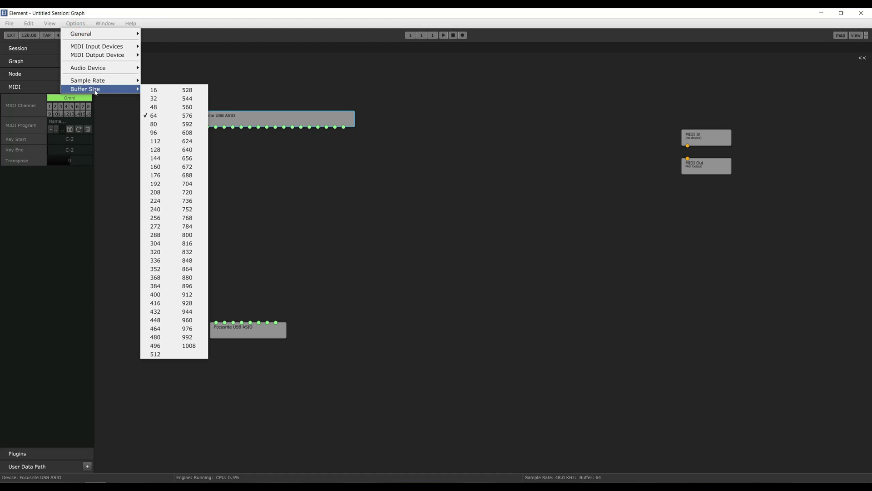
left_click(156, 116)
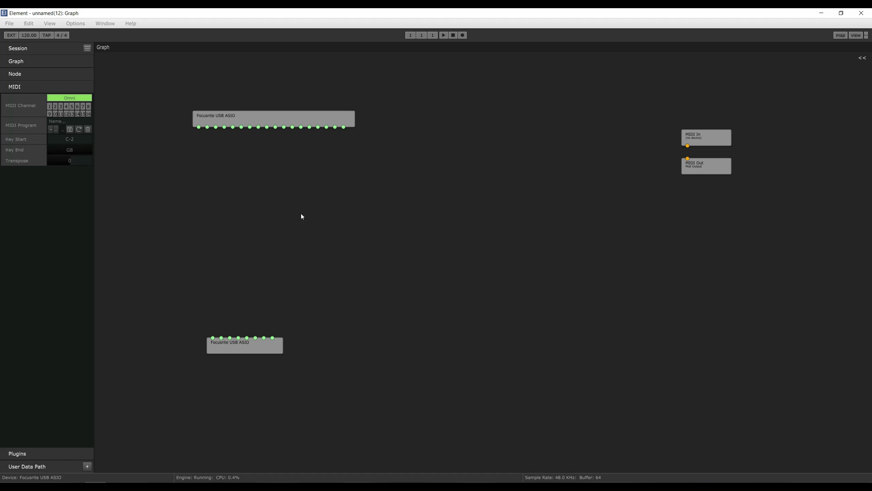
Add Steven Atkinson's NeuralAmpModeler to the graph, placing its node between the Focusrite input and output nodes and its window beside the chain.
right_click(448, 150)
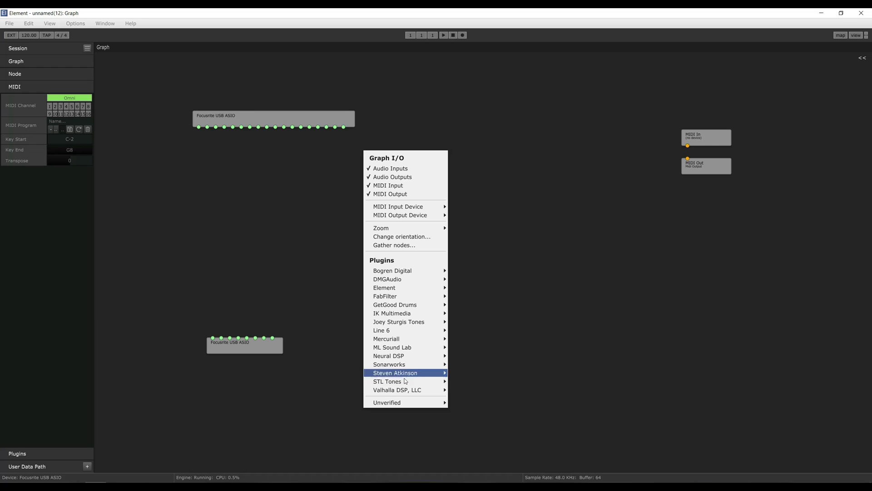
mouse_move(394, 406)
mouse_move(469, 404)
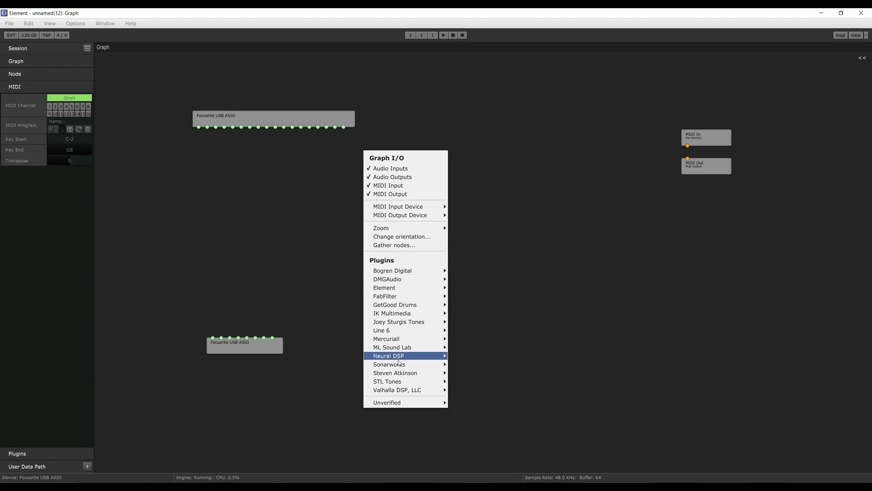
left_click(483, 374)
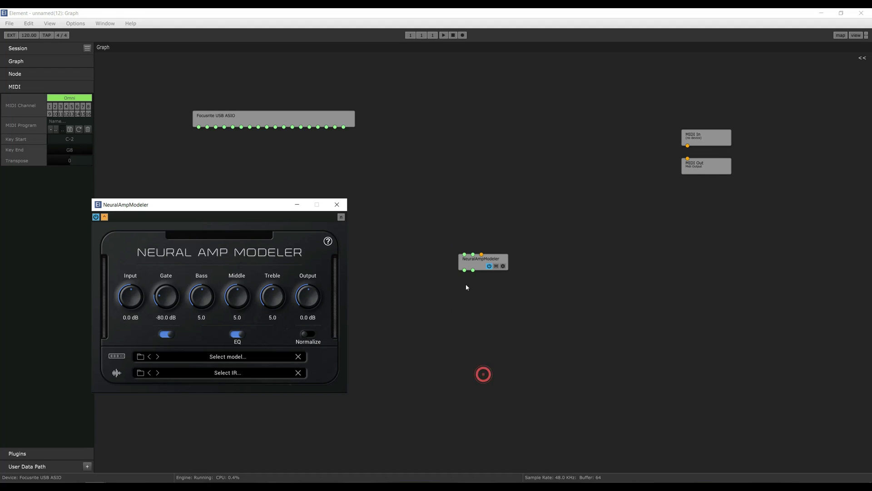
left_click_drag(252, 204, 672, 204)
left_click(476, 265)
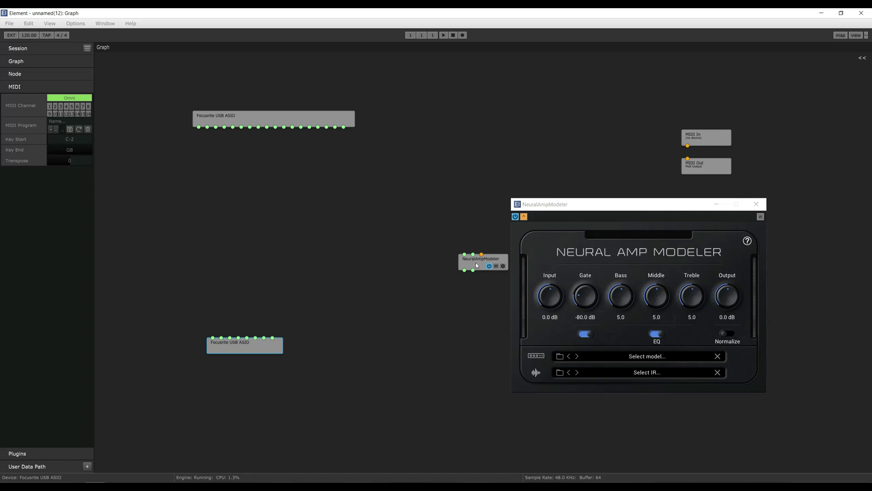
left_click_drag(476, 265, 261, 230)
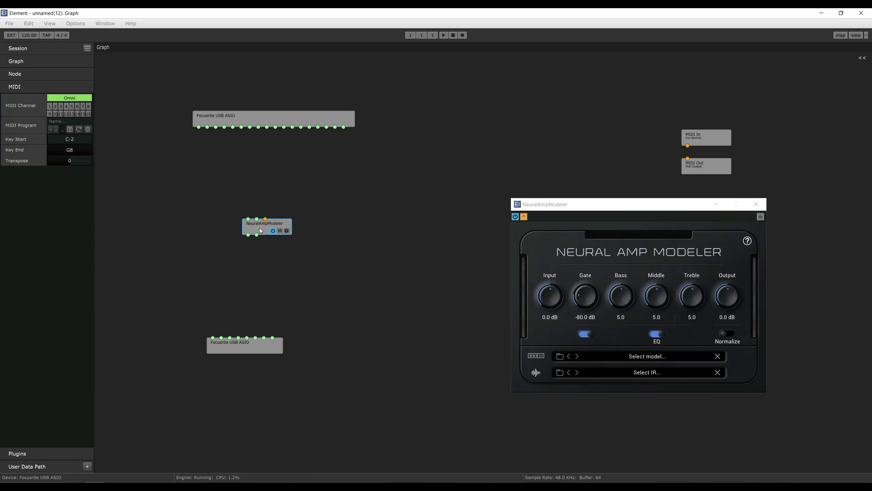
left_click_drag(607, 206, 484, 168)
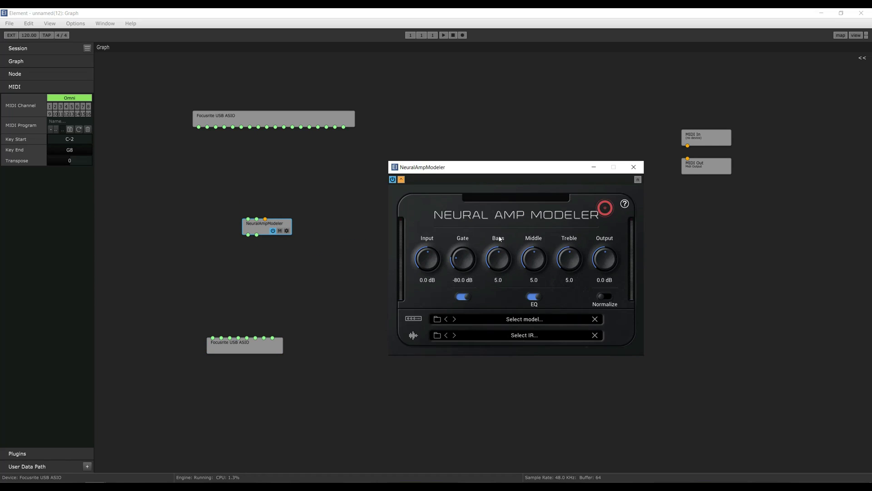
Load the amp model "Name Amp - 555 gain 1 .nam" from the DATA (X:) drive into NeuralAmpModeler.
left_click(530, 320)
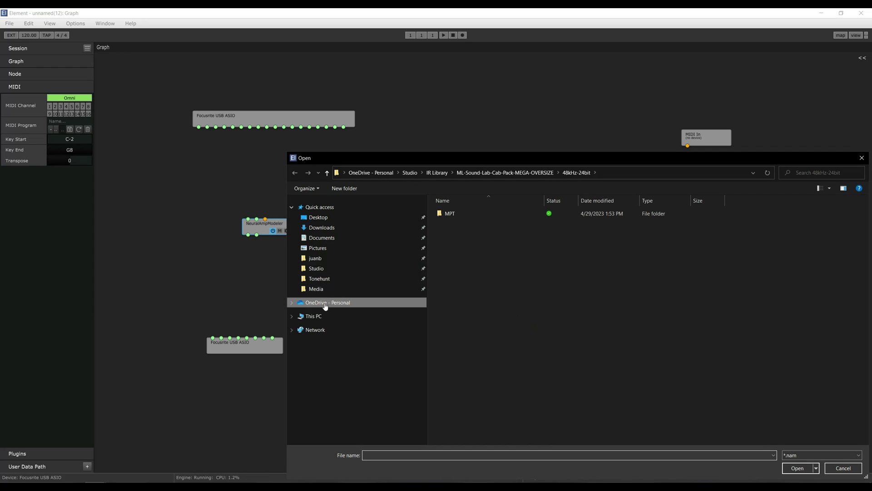
left_click(319, 317)
double_click(731, 307)
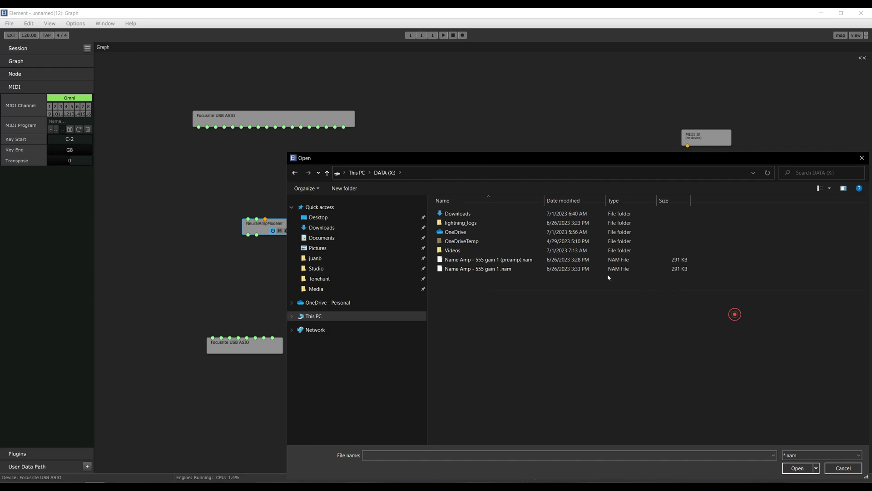
left_click(481, 269)
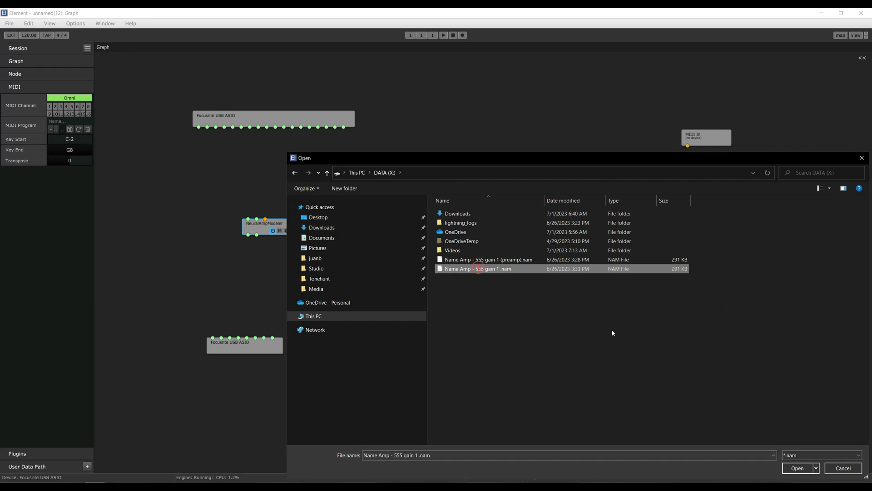
left_click(798, 469)
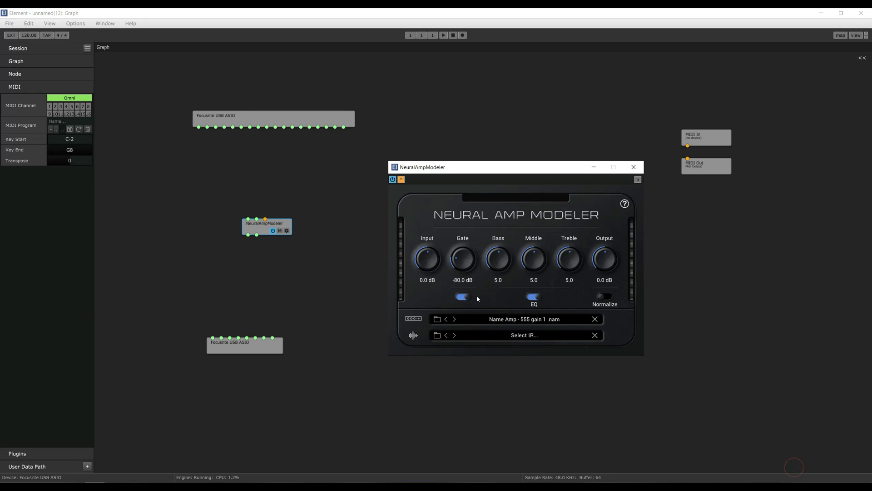
Load the impulse response ML-MEGA-OS-Almighty.wav from the IR Library's ML-Sound-Lab-Cab-Pack-MEGA-OVERSIZE 48kHz-24bit folder into NeuralAmpModeler.
left_click(515, 338)
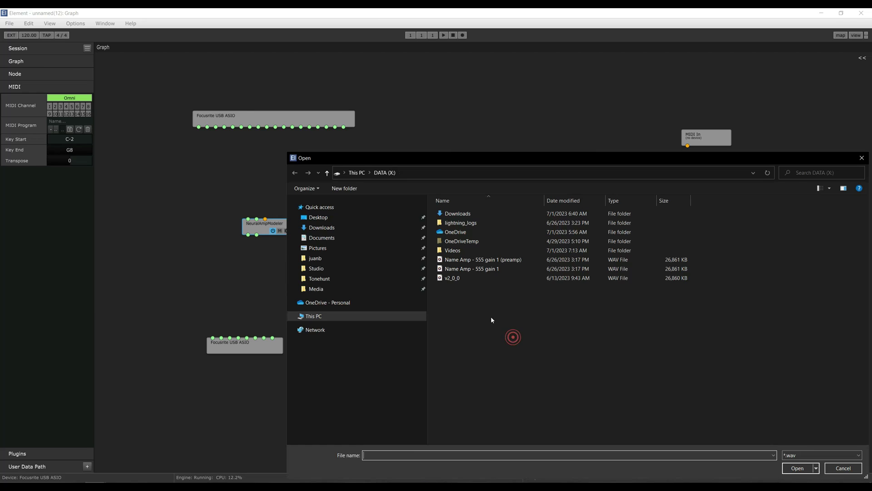
left_click(316, 268)
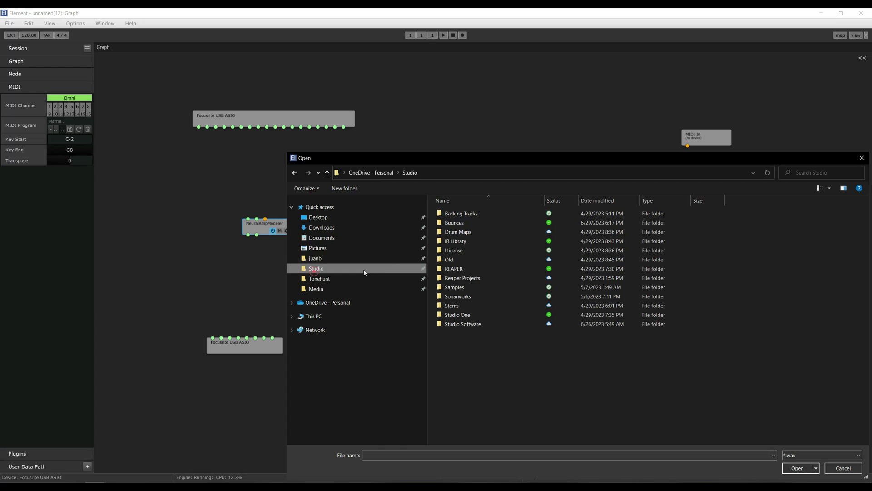
double_click(454, 241)
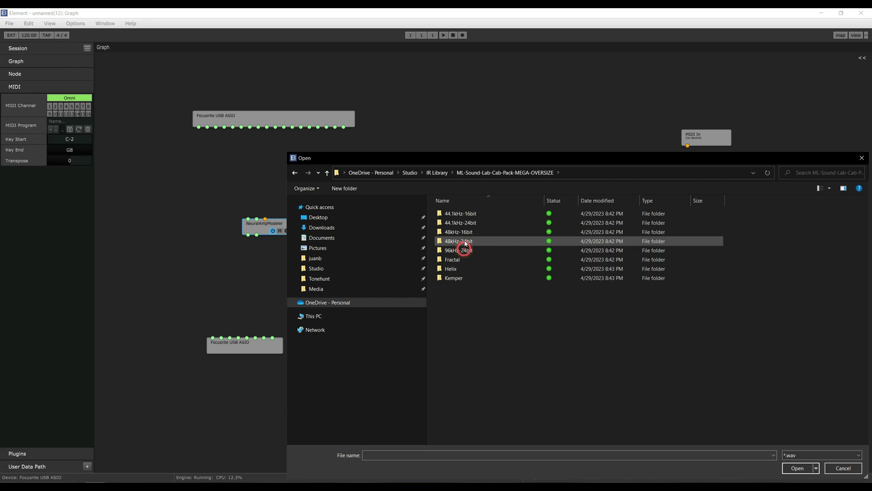
double_click(461, 242)
scroll(445, 409, "down", 3)
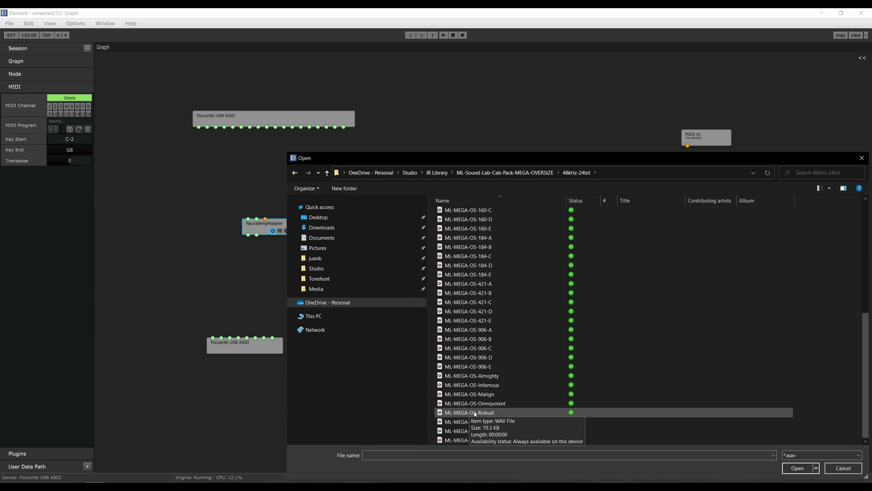
double_click(478, 375)
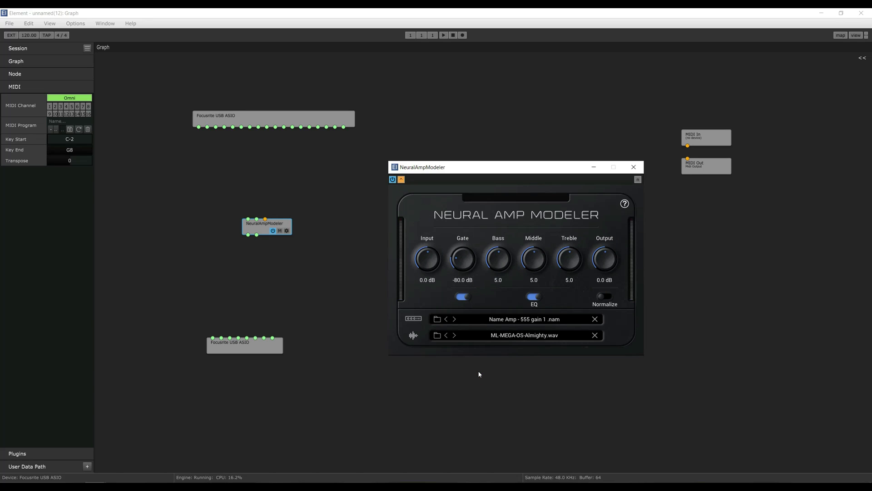
Connect the first Focusrite input to NeuralAmpModeler's first input, and its two outputs to Focusrite outputs 1 and 2.
left_click(198, 127)
left_click_drag(230, 178, 249, 220)
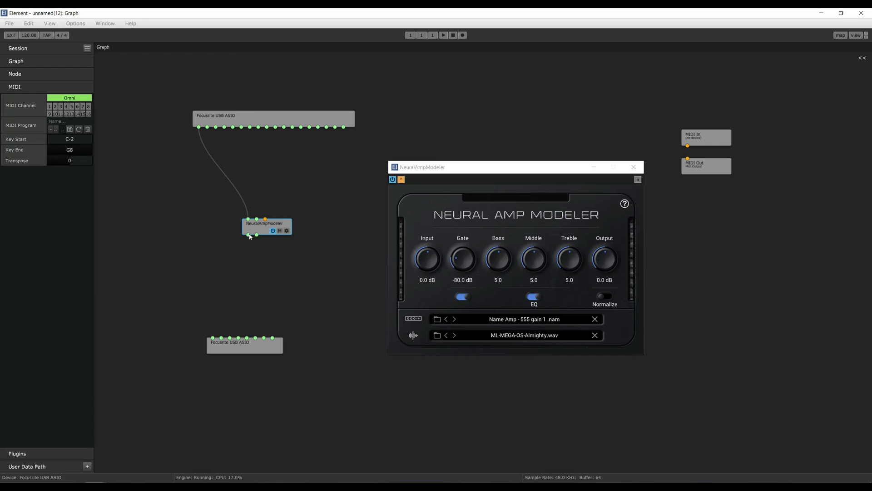
left_click_drag(244, 247, 232, 289)
left_click_drag(219, 323, 213, 339)
left_click_drag(256, 235, 221, 338)
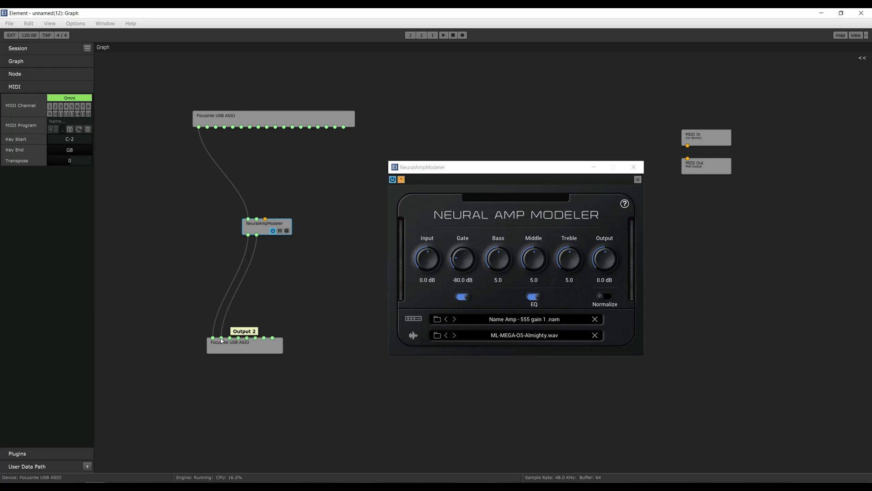
left_click_drag(268, 225, 252, 235)
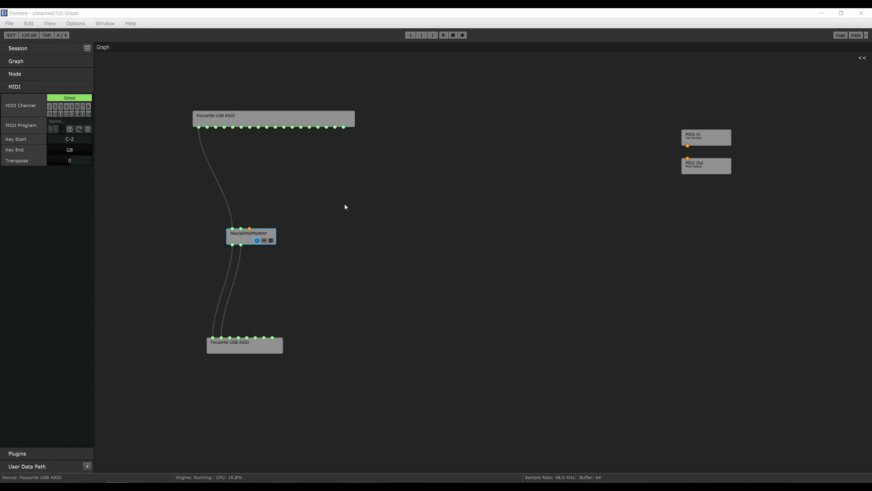
Add the Mercuriall TSC 1.1 plugin and place its node between the Focusrite input and NeuralAmpModeler, clearing the plugin windows off the chain.
right_click(365, 193)
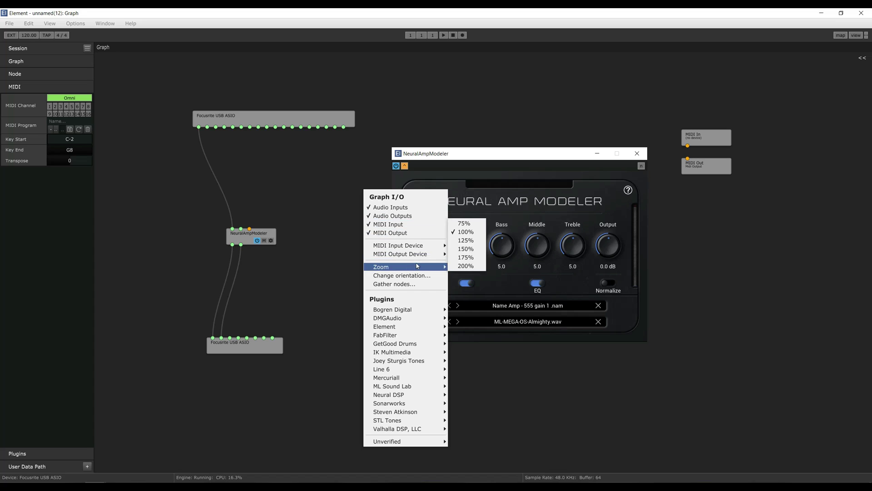
mouse_move(401, 378)
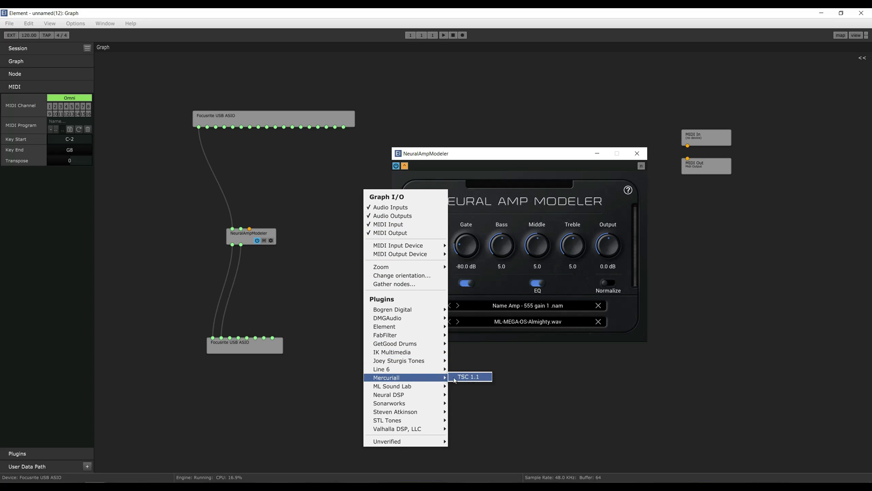
left_click(469, 377)
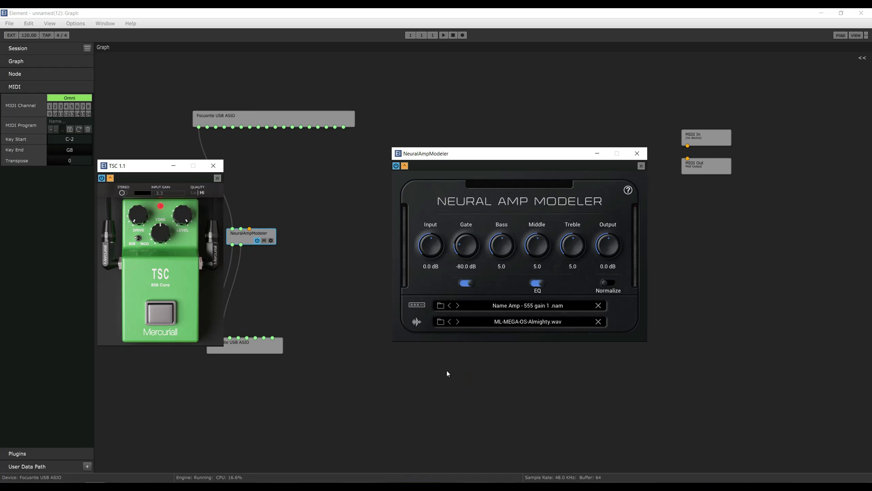
left_click_drag(144, 166, 310, 124)
left_click_drag(489, 158, 592, 125)
left_click_drag(306, 123, 395, 115)
left_click_drag(484, 261, 251, 184)
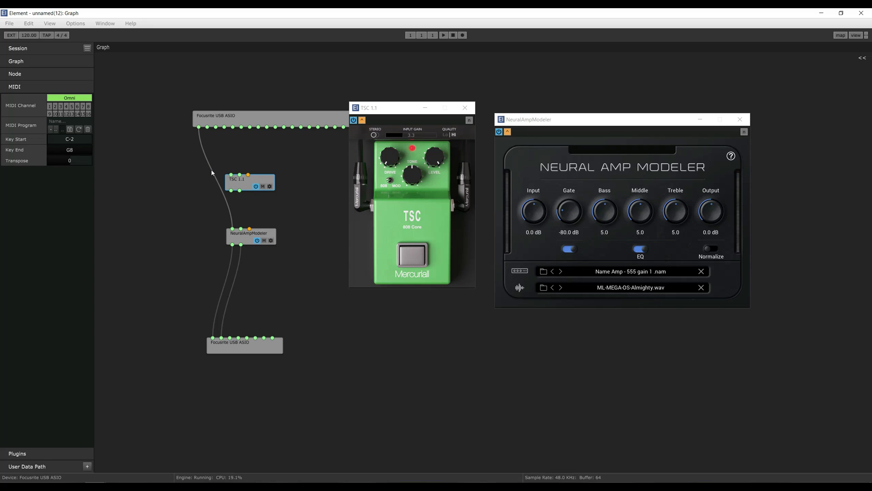
Reroute the first Focusrite input through TSC 1.1 into NeuralAmpModeler and toggle the pedal's footswitch.
left_click_drag(213, 174, 177, 165)
left_click_drag(199, 127, 233, 230)
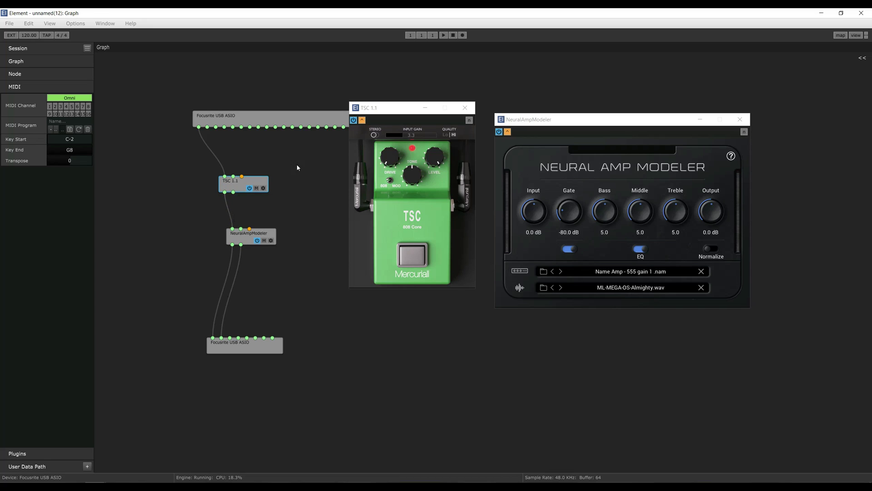
left_click(374, 136)
left_click(407, 261)
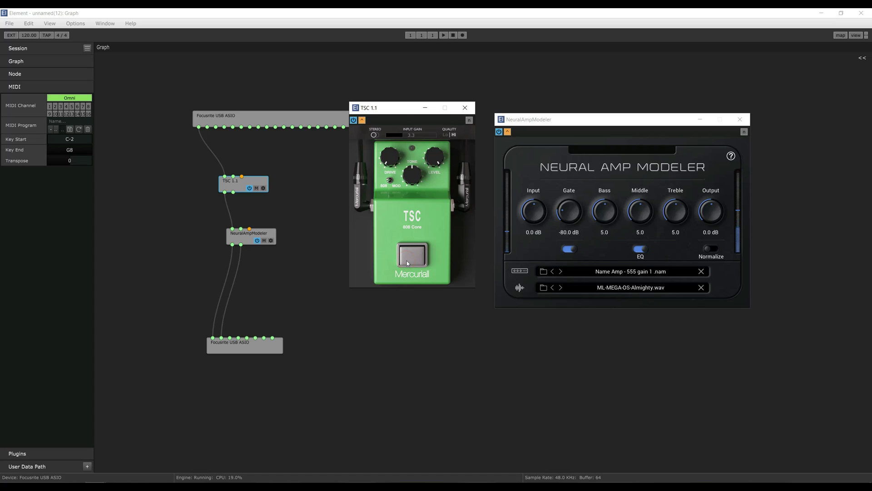
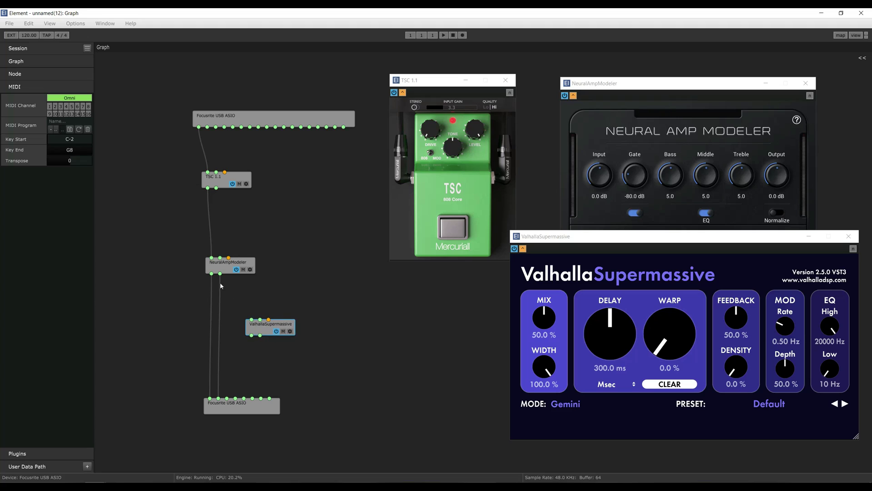
Rewire both NeuralAmpModeler outputs through ValhallaSupermassive to Focusrite outputs 1 and 2.
left_click_drag(219, 279, 225, 386)
left_click_drag(218, 398, 260, 335)
left_click_drag(212, 275, 260, 321)
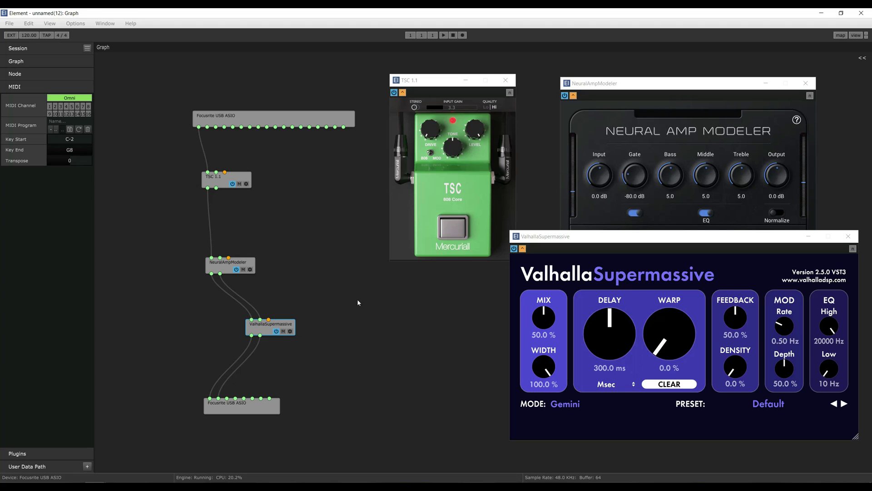
Set ValhallaSupermassive's Mix to 28.6 % and Feedback to 22.8 %, and disable its node.
left_click_drag(552, 331, 551, 346)
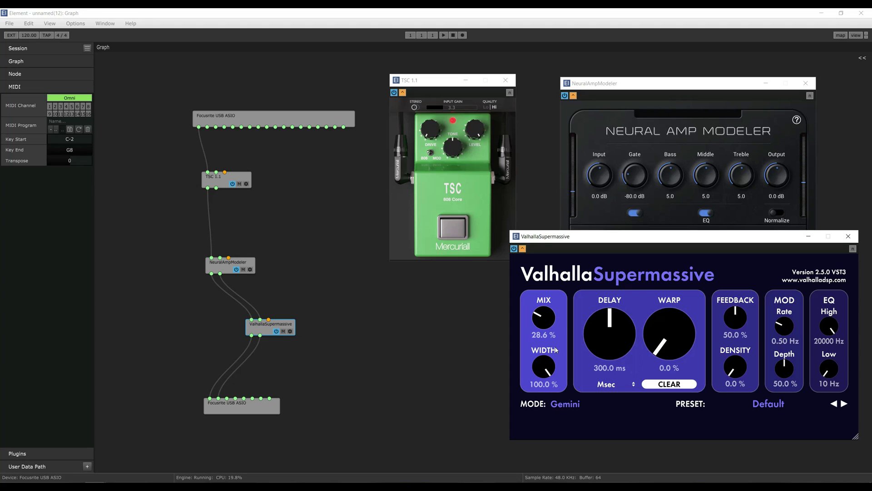
left_click_drag(720, 333, 737, 355)
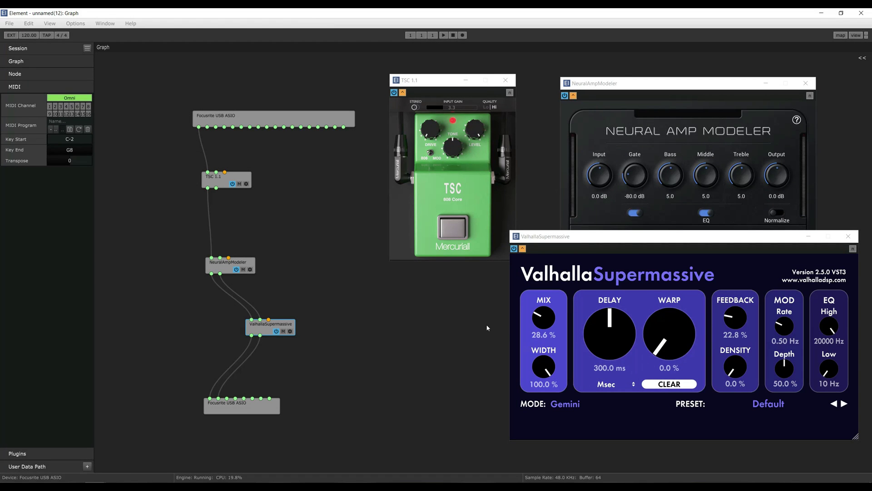
left_click(276, 331)
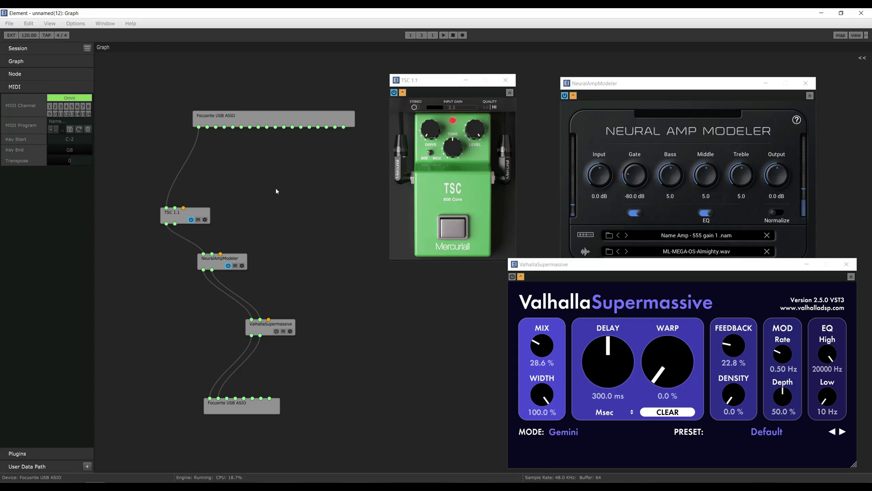
Move the TSC 1.1 node higher, add the Line 6 Helix Native plugin to the graph and close its window.
left_click_drag(187, 218, 187, 202)
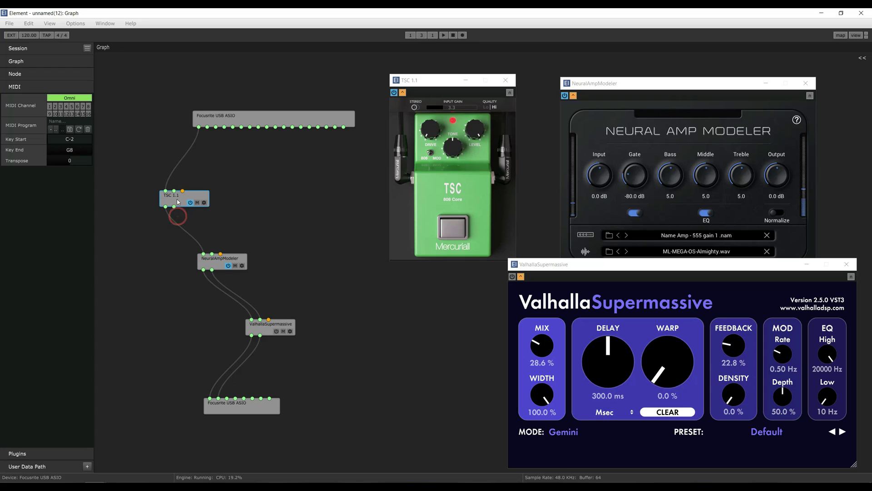
right_click(300, 194)
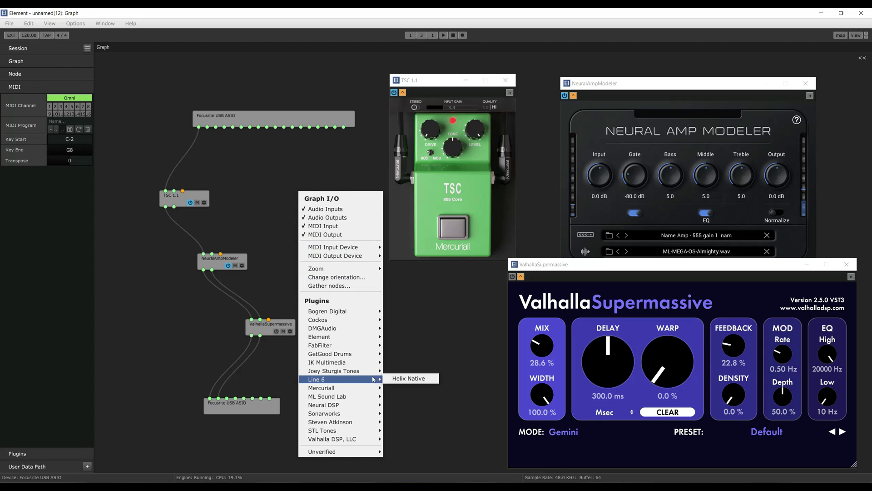
left_click(403, 379)
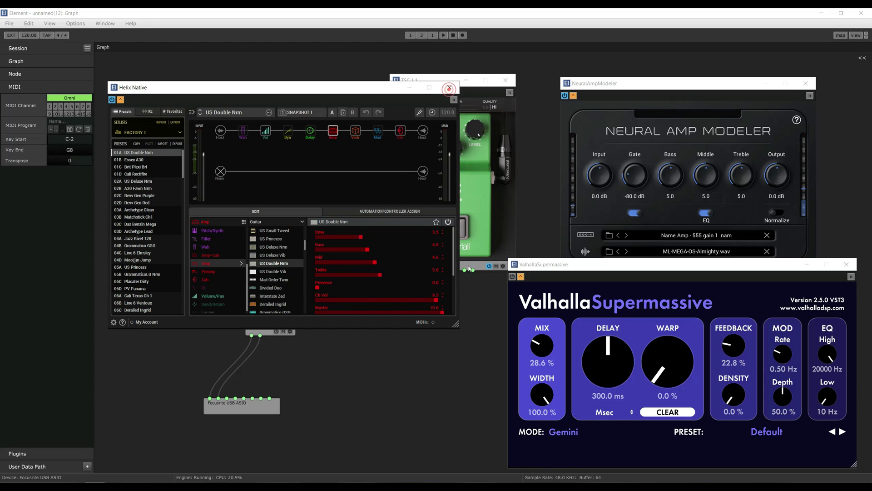
left_click(449, 87)
Place Helix Native beside the TSC 1.1 node, connect its two outputs to ValhallaSupermassive's inputs, and disable it.
left_click_drag(476, 268, 251, 320)
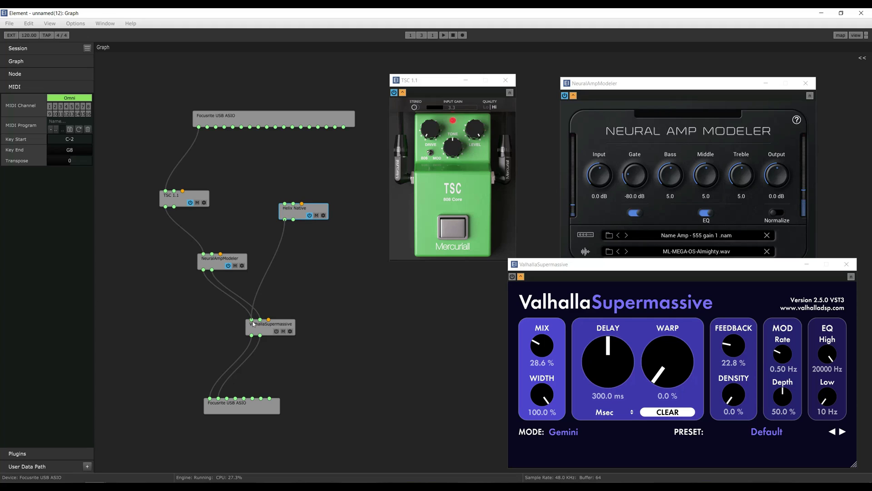
left_click_drag(293, 220, 260, 319)
left_click_drag(296, 214, 292, 211)
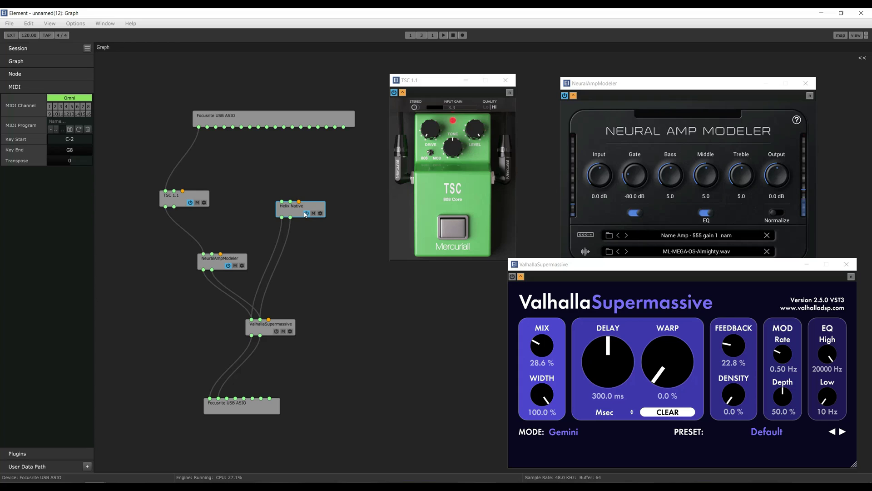
left_click(306, 213)
Move the Focusrite input connection from TSC 1.1 to Helix Native, enabling Helix Native and disabling TSC 1.1 and NeuralAmpModeler.
left_click_drag(201, 204, 218, 212)
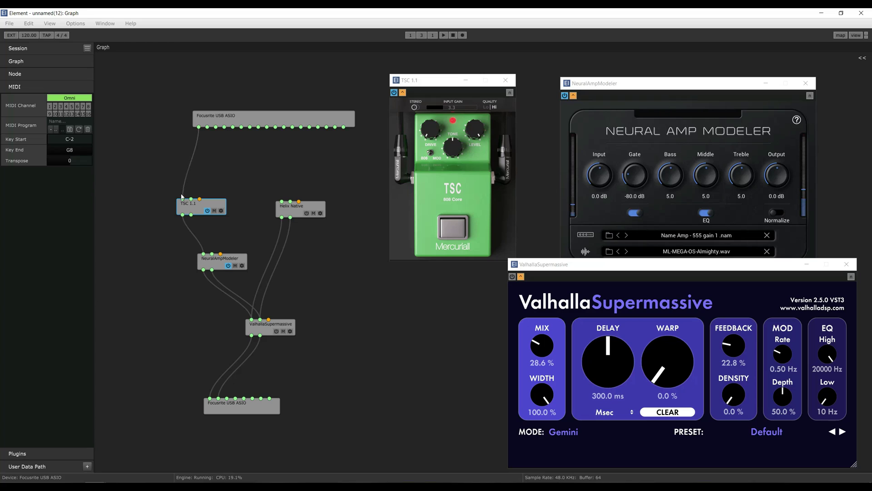
left_click_drag(182, 198, 282, 202)
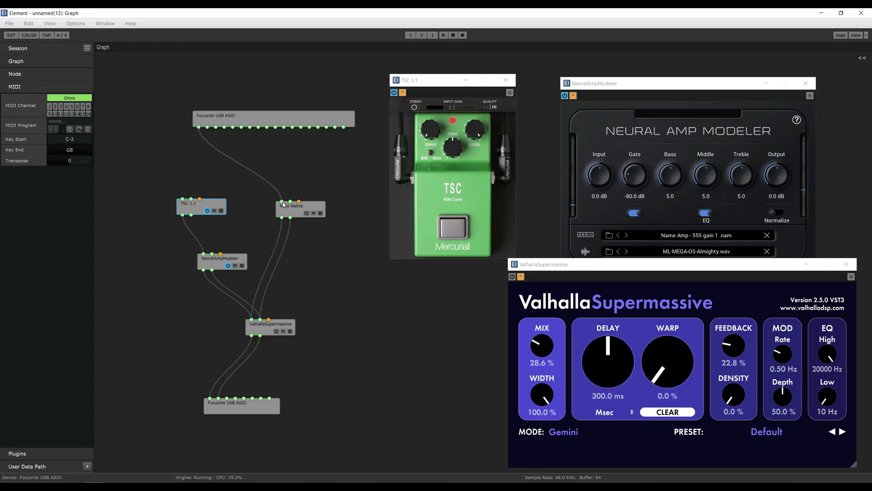
left_click(306, 213)
left_click(208, 211)
left_click(228, 266)
left_click_drag(289, 211, 286, 208)
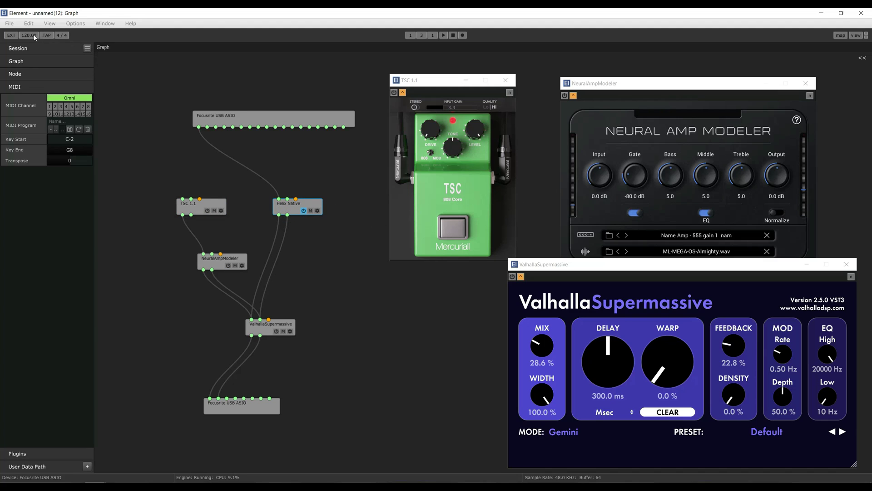
Save the current session.
left_click(9, 23)
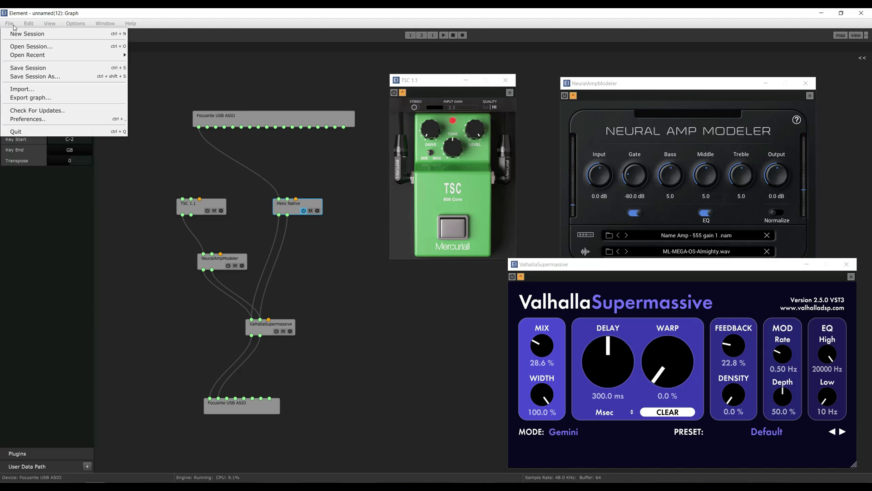
left_click(48, 68)
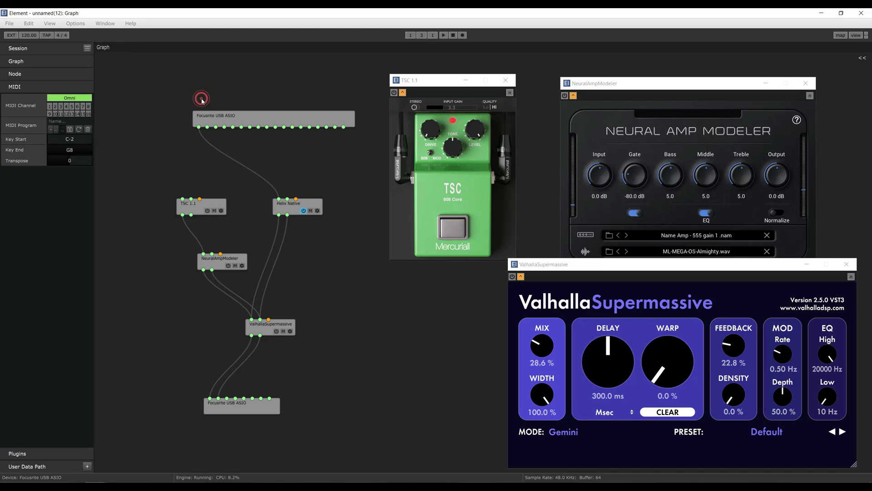